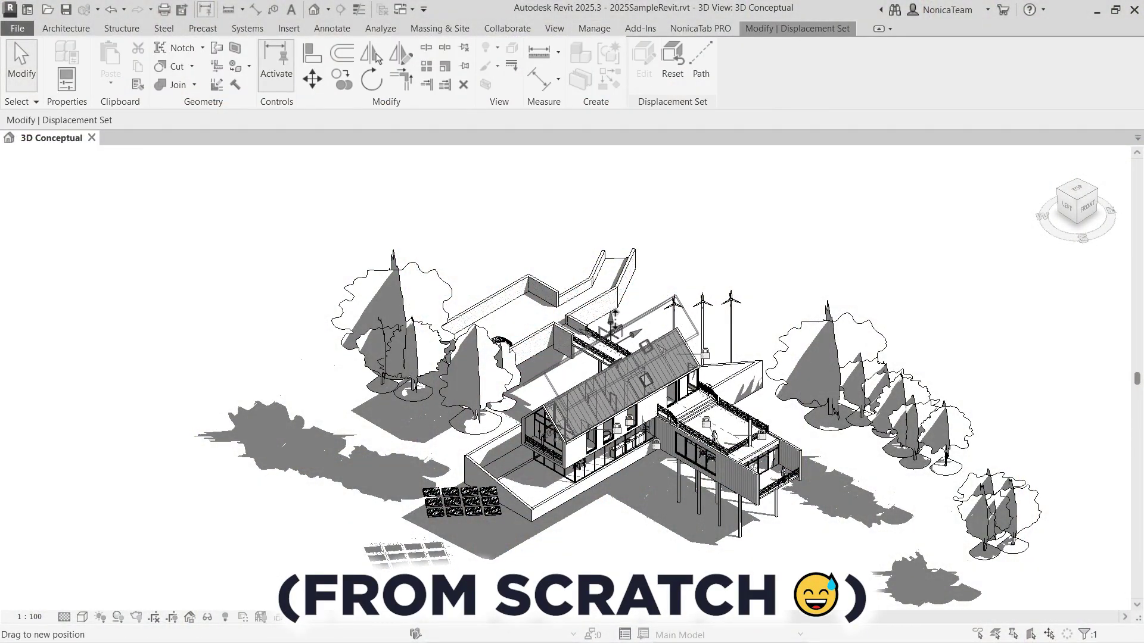
- Finish the intro demo and return to the unexploded {3D} view of the house on its terrain
key("Escape")
left_click(581, 443)
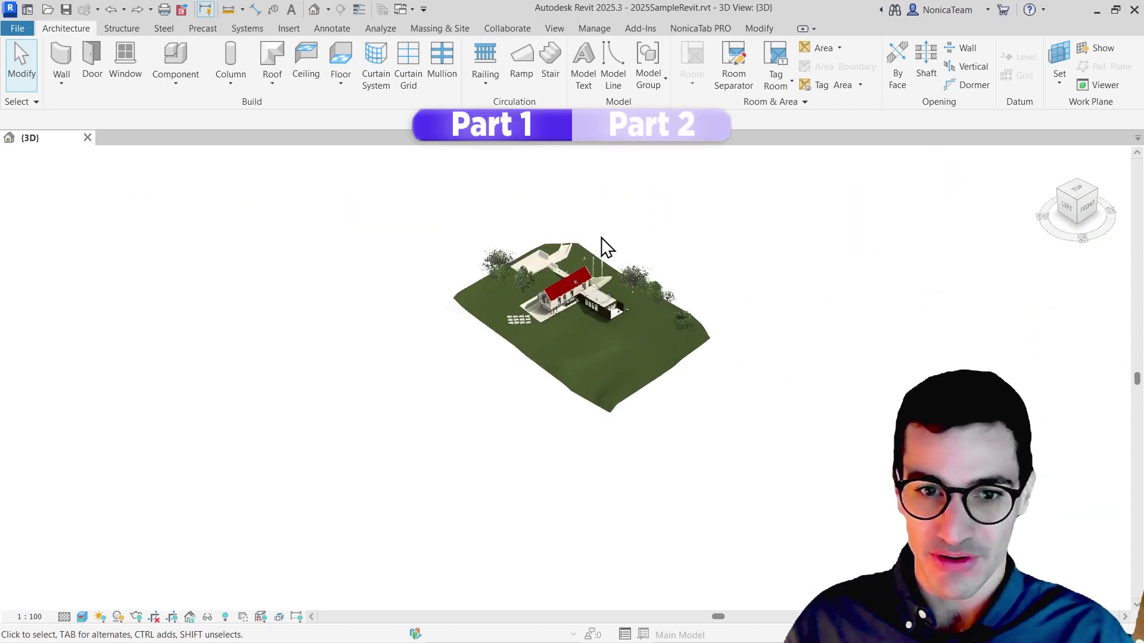
scroll(609, 250, "up", 3)
scroll(531, 429, "up", 3)
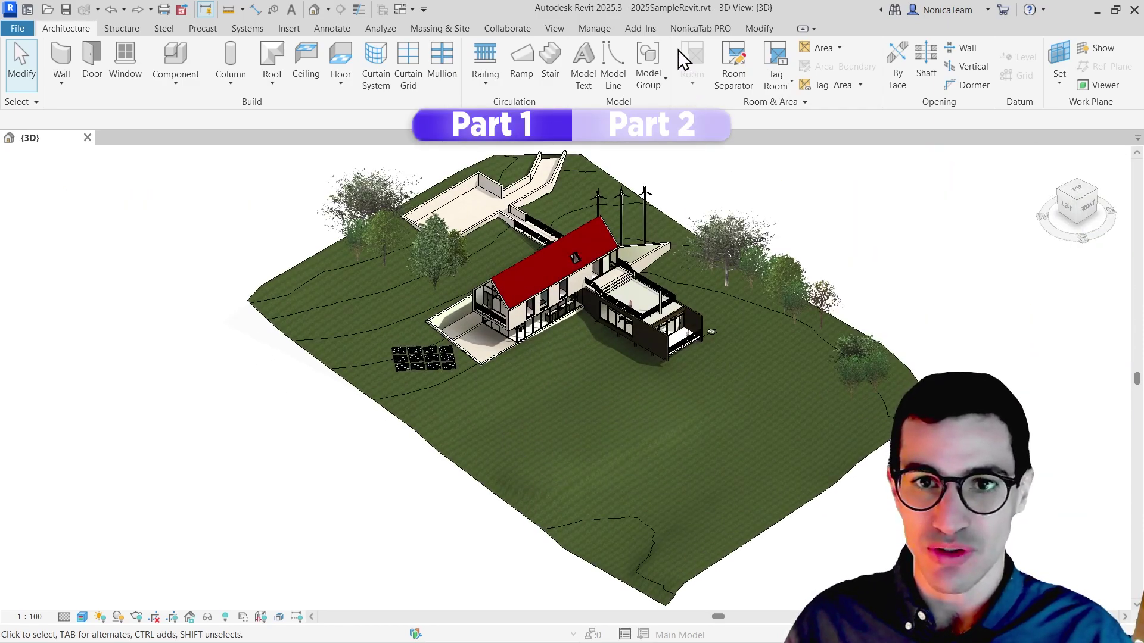
- Bring up NonicaTab PRO's Explode View by Levels dialog and move it left of the model
left_click(700, 28)
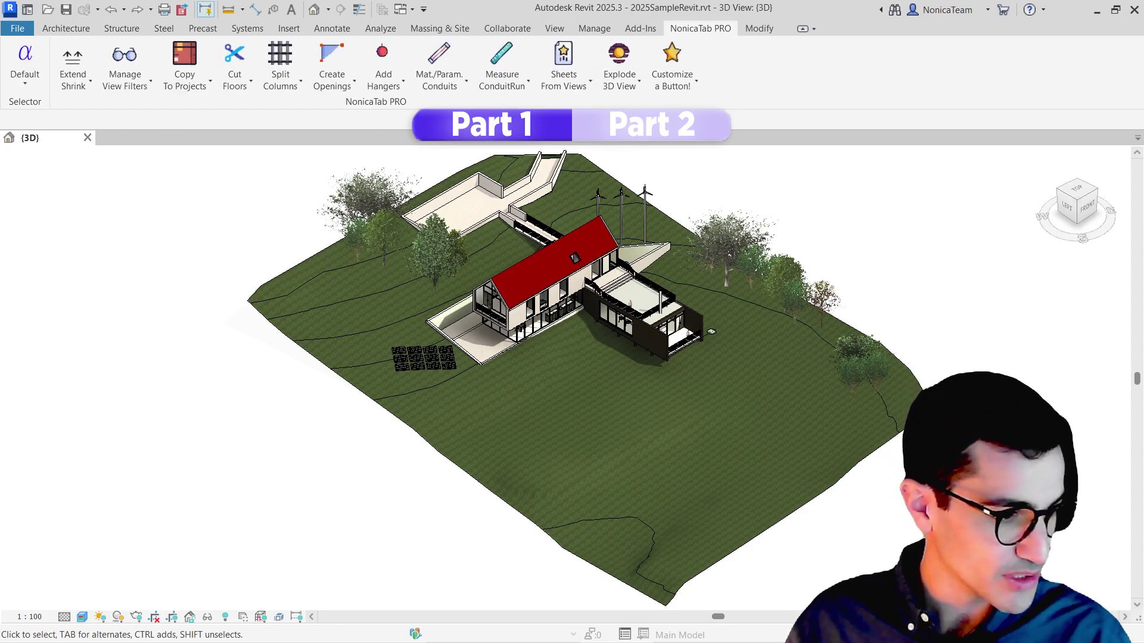
left_click(619, 68)
left_click_drag(201, 179, 142, 180)
scroll(784, 404, "down", 2)
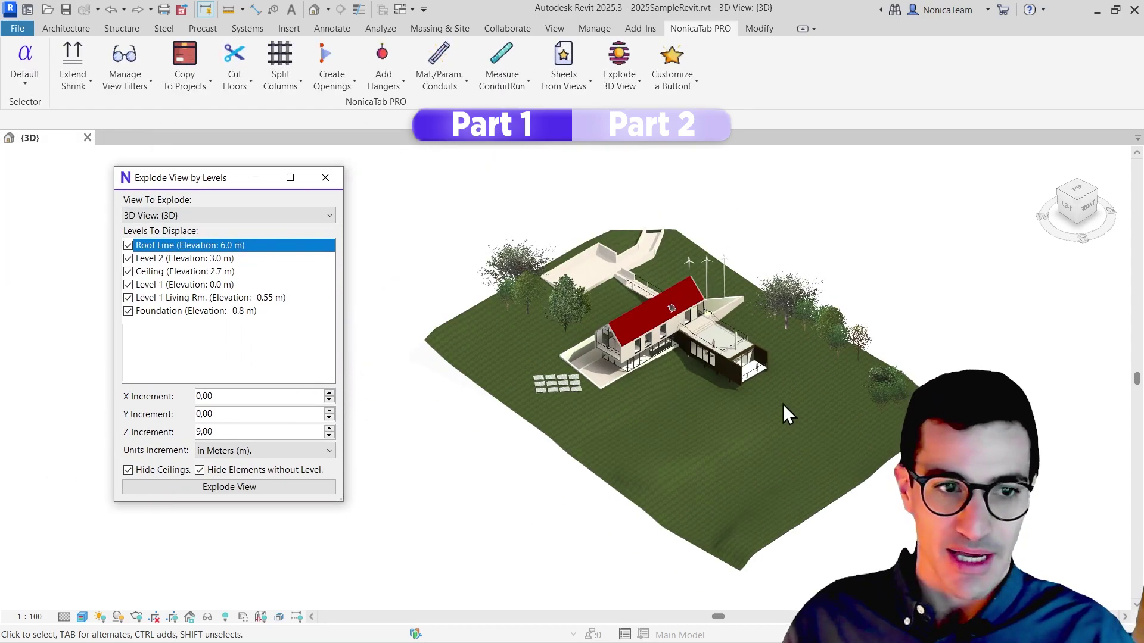
scroll(784, 405, "up", 2)
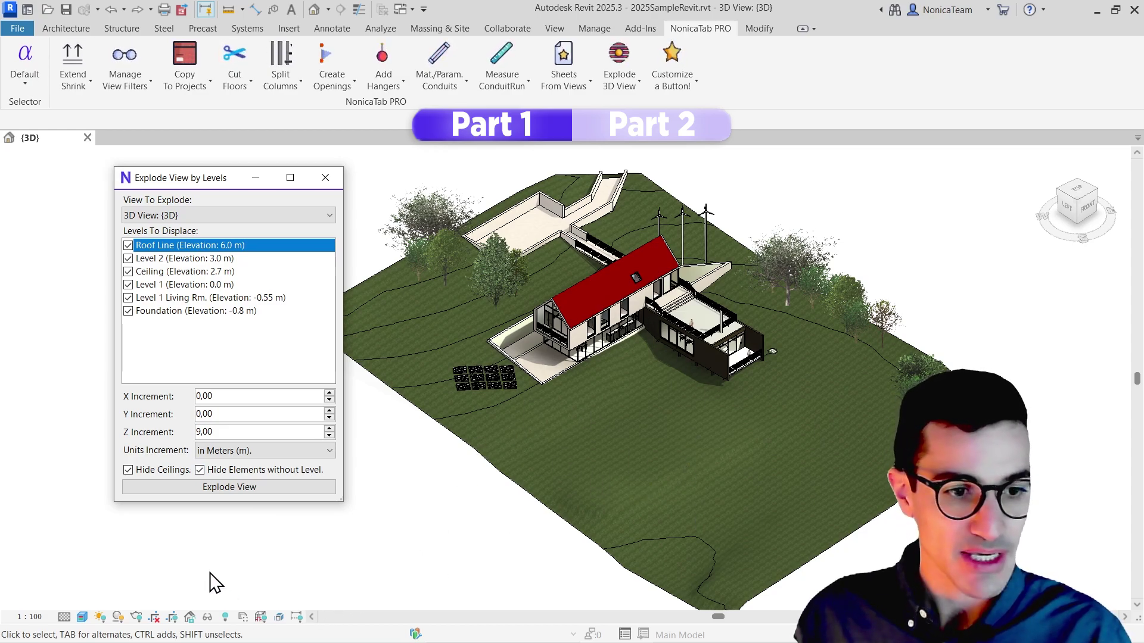
- Explode the house into floor slices 9 m apart and orbit from the left to inspect them
left_click(248, 488)
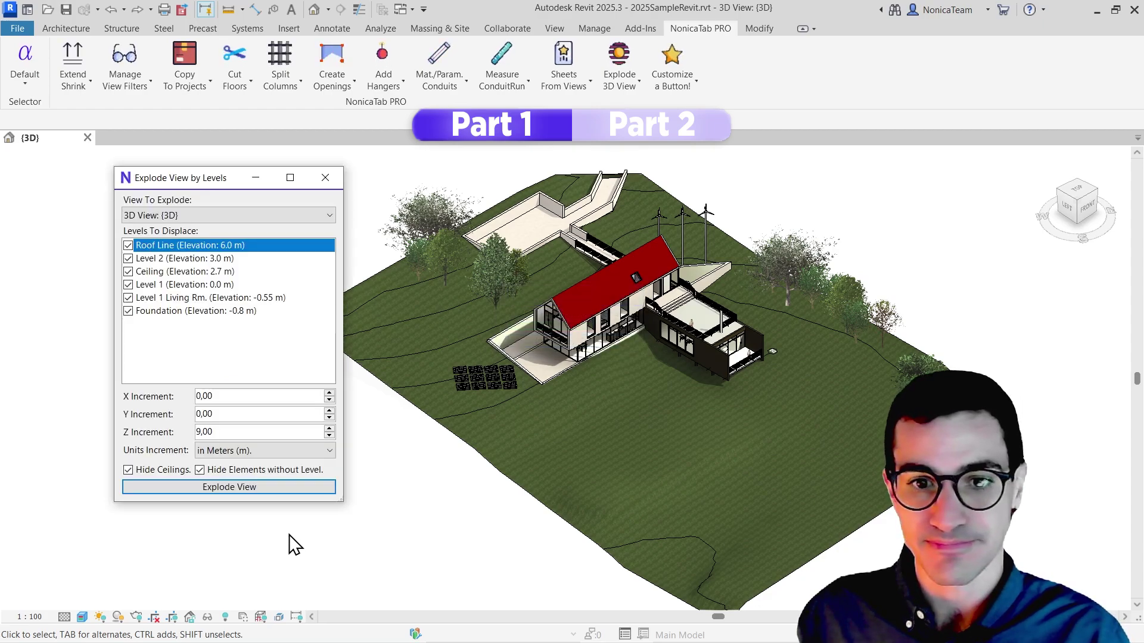
scroll(463, 465, "down", 3)
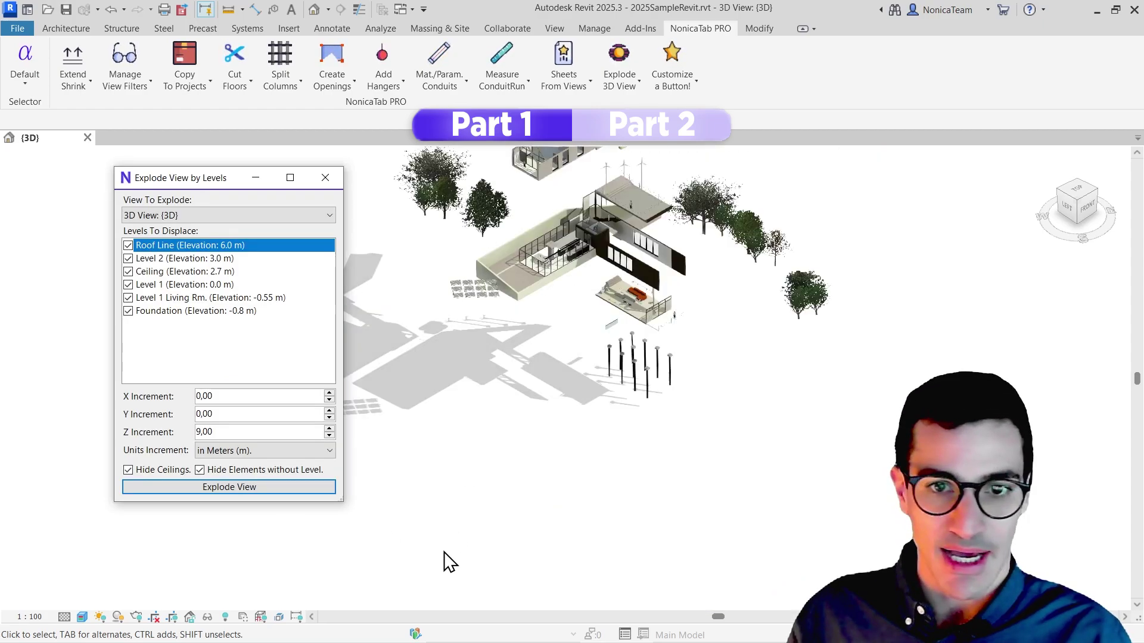
scroll(465, 527, "up", 2)
scroll(501, 509, "up", 2)
scroll(545, 492, "up", 1)
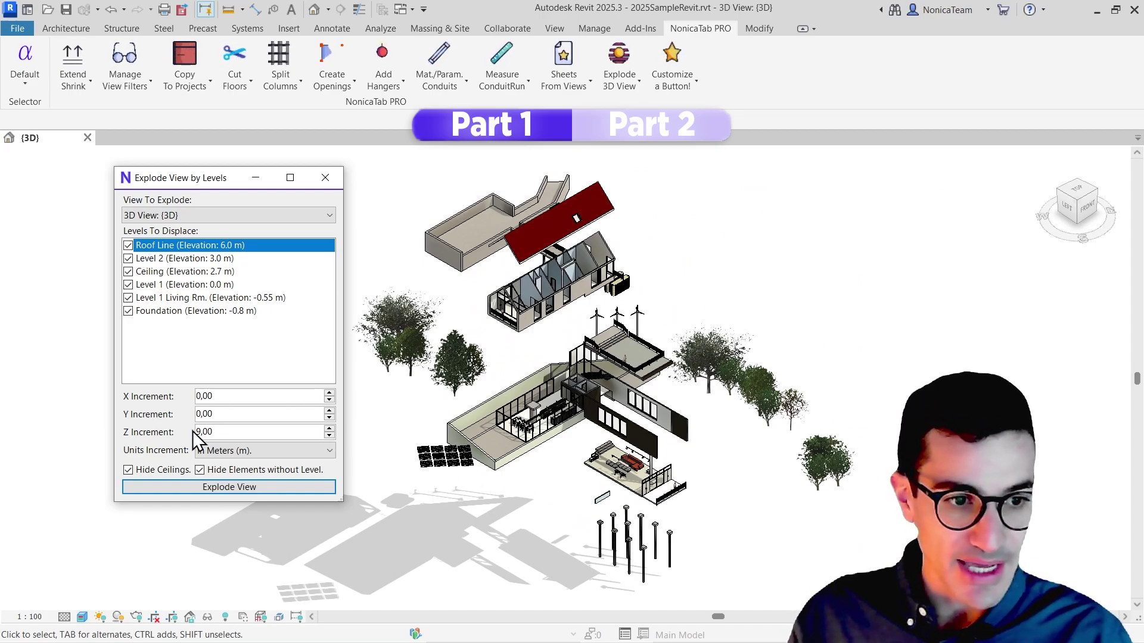
left_click(1073, 215)
scroll(607, 366, "up", 2)
scroll(550, 465, "up", 2)
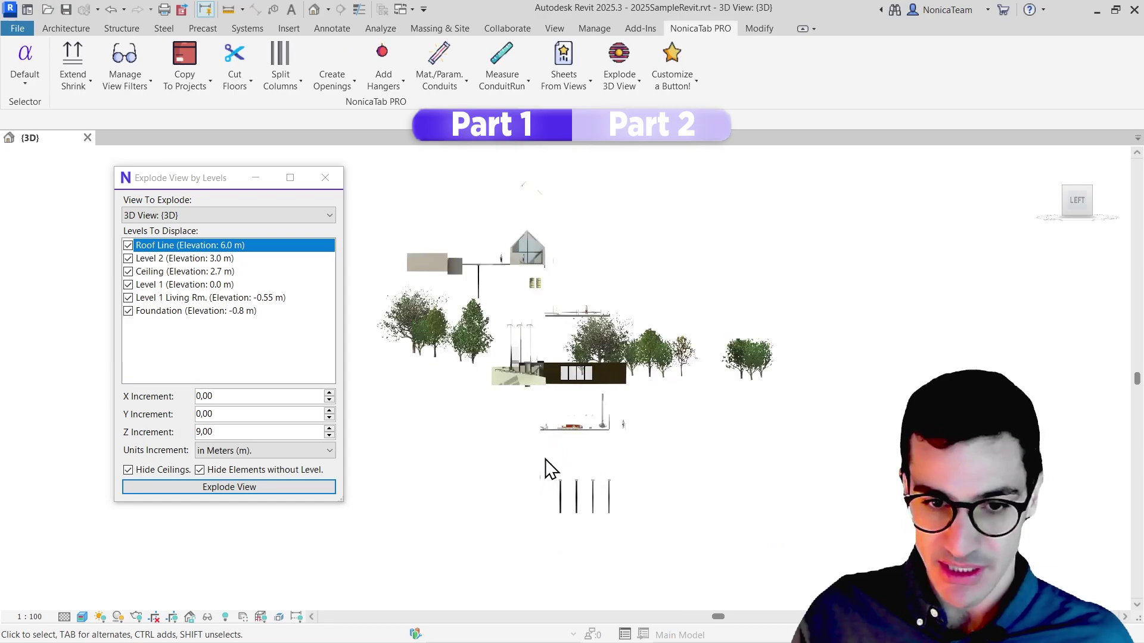
scroll(579, 474, "up", 2)
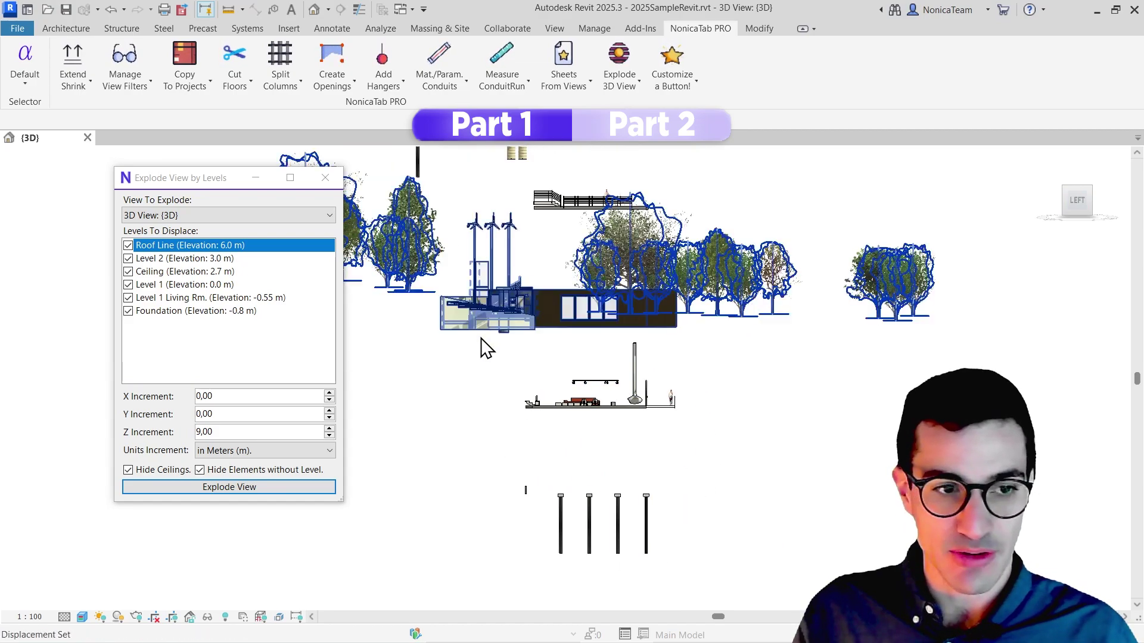
mouse_move(990, 318)
middle_mouse_down("shift")
mouse_move(913, 375)
mouse_move(773, 429)
middle_mouse_up("shift")
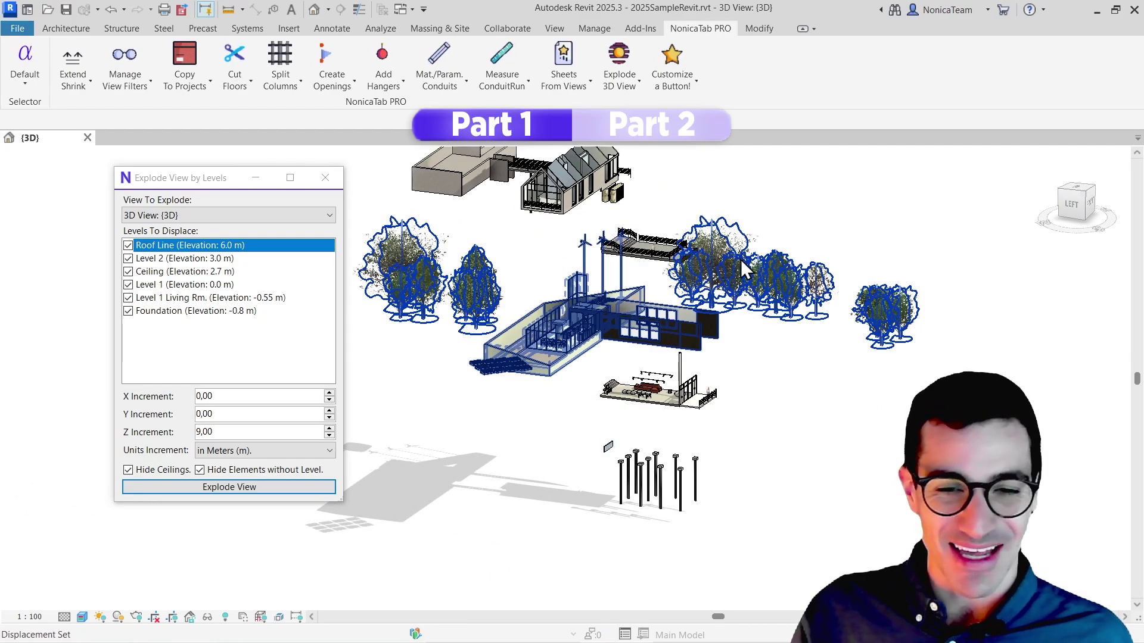
middle_click_drag(990, 269, 894, 339, "shift")
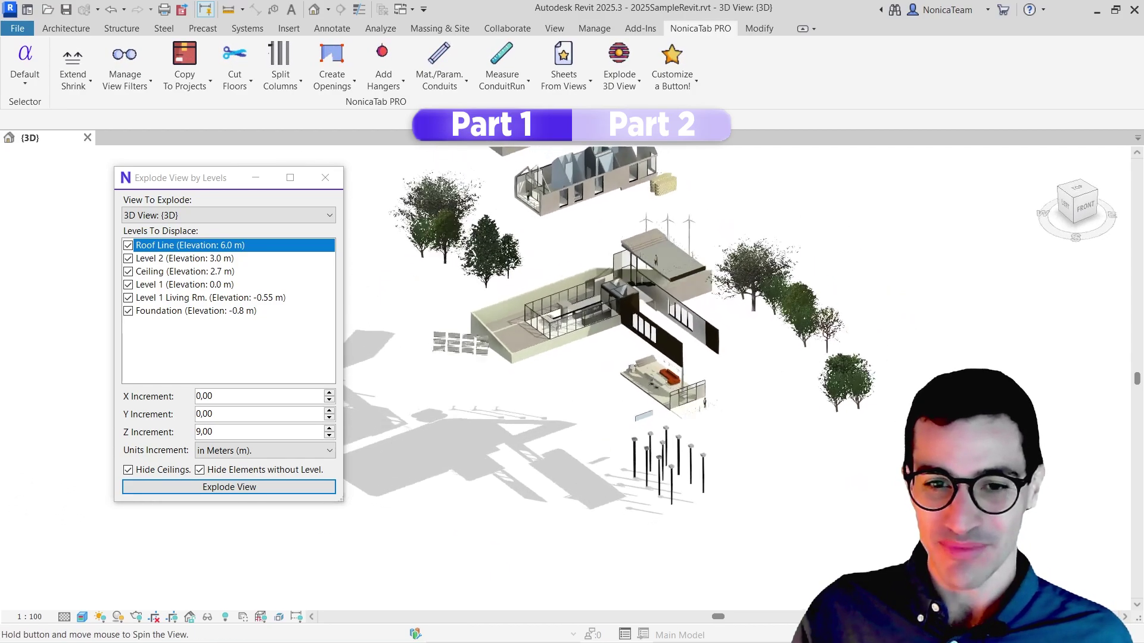
scroll(581, 340, "down", 3)
scroll(581, 312, "up", 4)
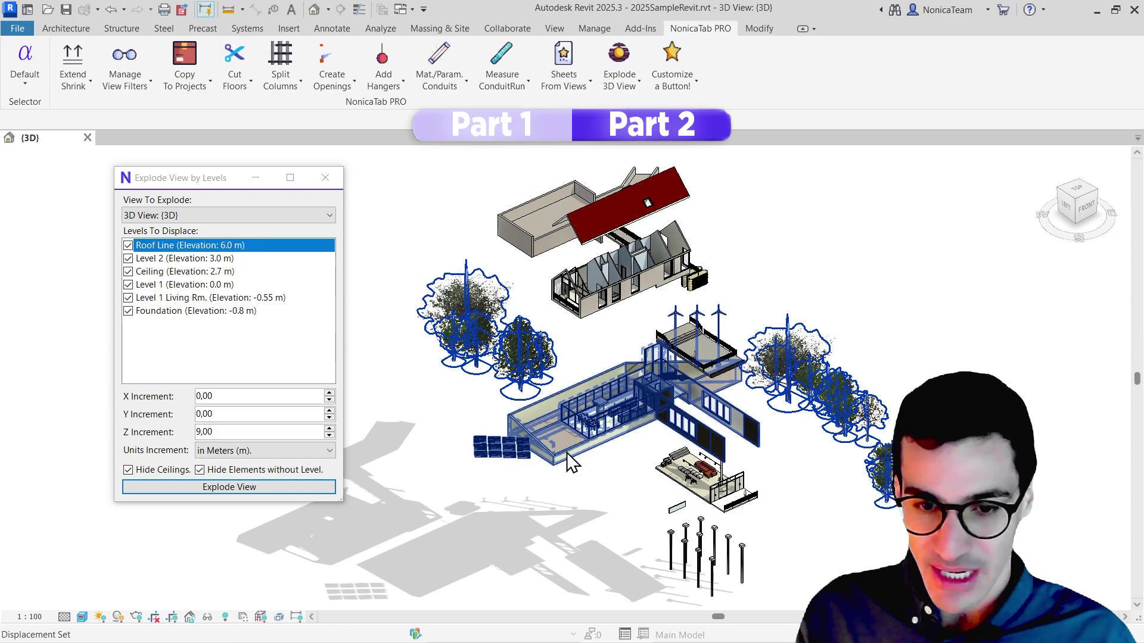
- Untick Level 1 Living Rm. and Level 2, keeping Roof Line, Ceiling, Foundation, and set Z Increment to 15
mouse_move(800, 528)
middle_mouse_down("shift")
mouse_move(832, 498)
mouse_move(827, 487)
middle_mouse_up("shift")
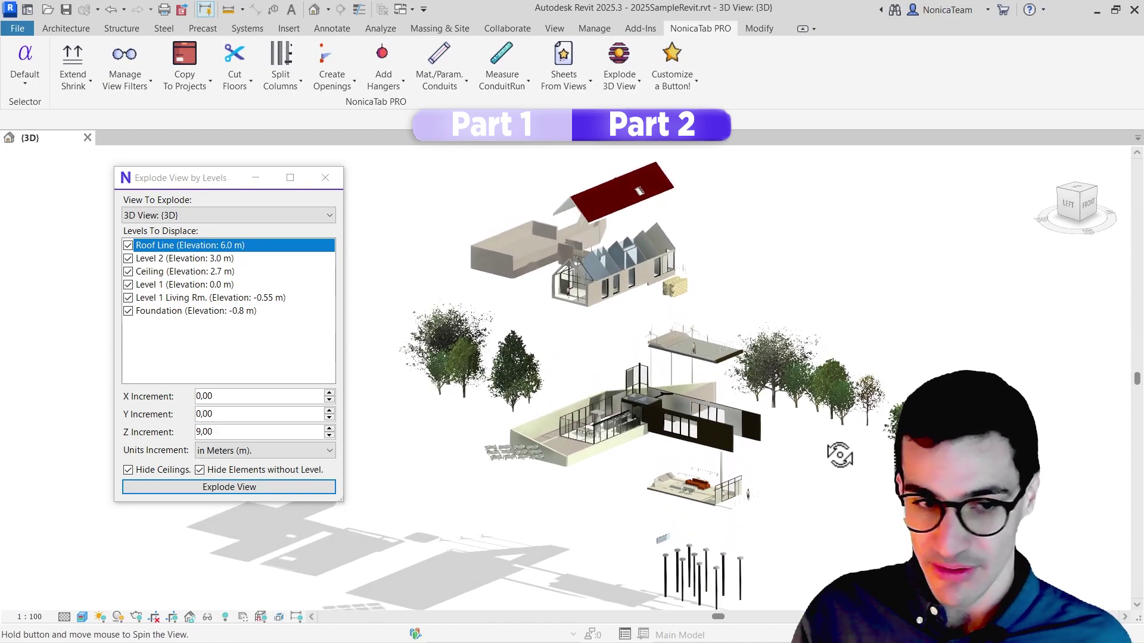
left_click(128, 297)
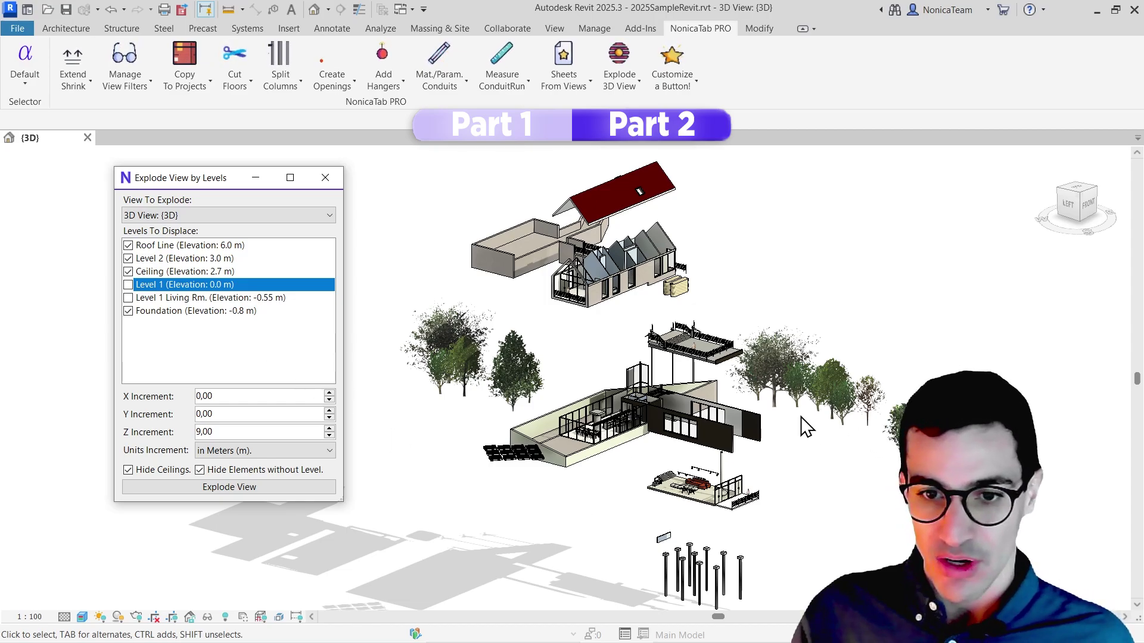
left_click(634, 264)
left_click(692, 338)
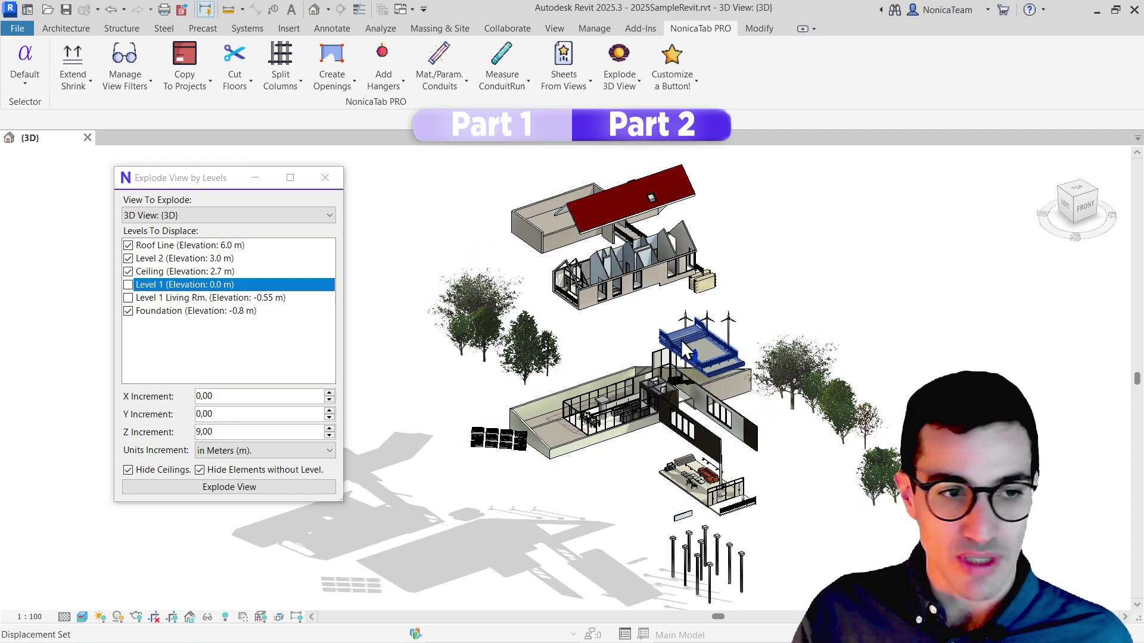
scroll(714, 349, "up", 3)
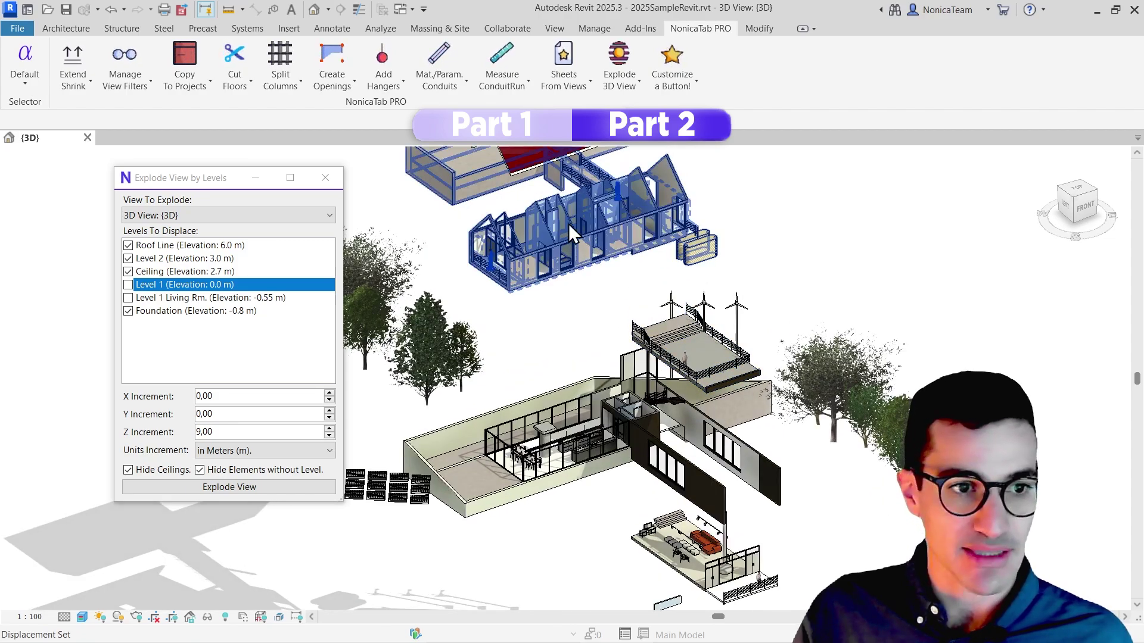
left_click(483, 299)
left_click(130, 259)
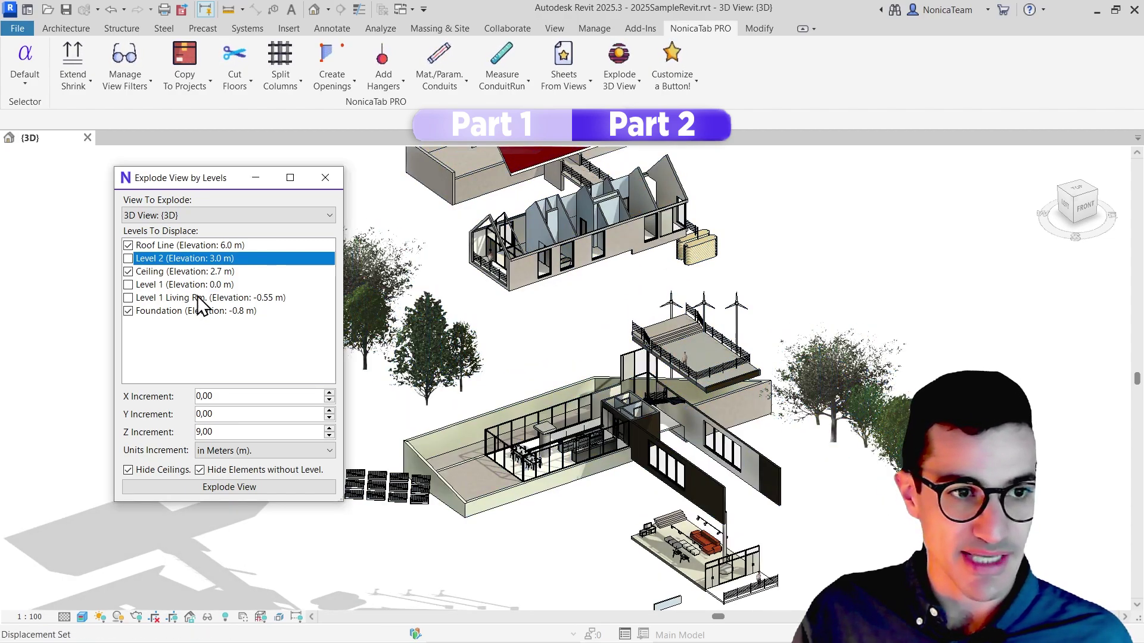
scroll(716, 427, "down", 3)
scroll(625, 376, "down", 2)
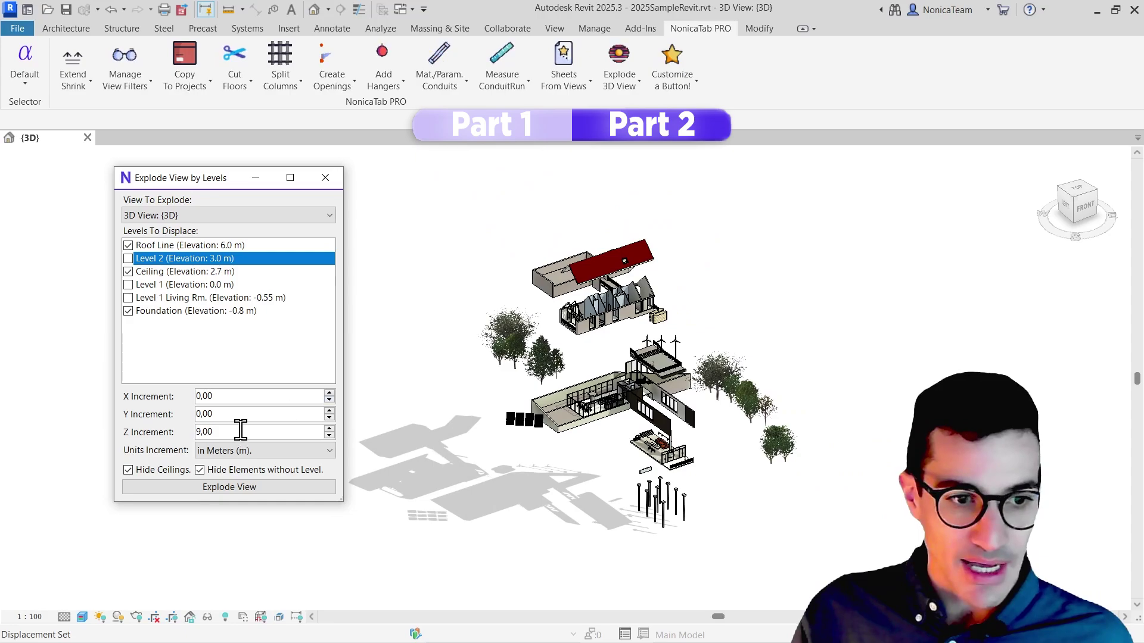
left_click_drag(200, 433, 183, 433)
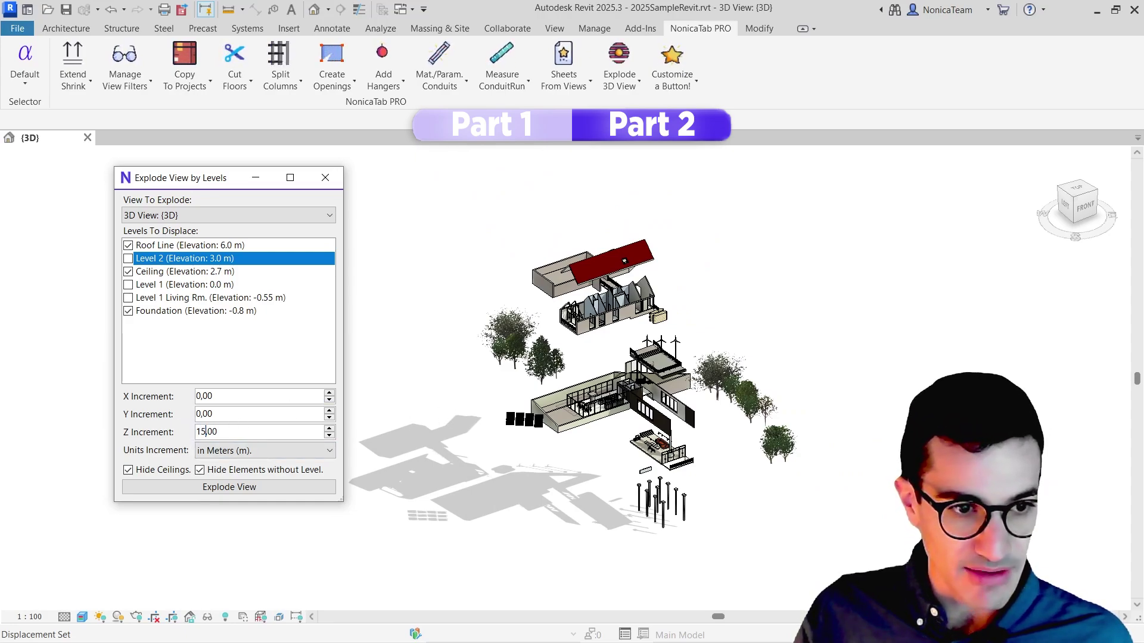
scroll(433, 341, "up", 2)
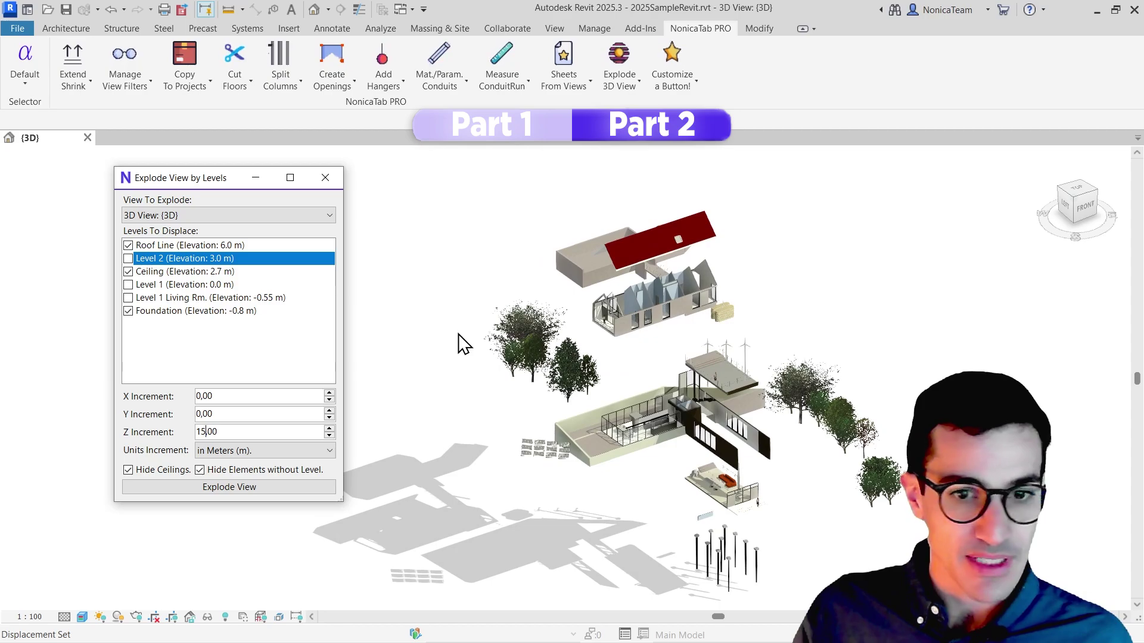
- Explode at 15 m spacing, then re-explode with Roof Line excluded so the roof stays on the upper floor
left_click(245, 489)
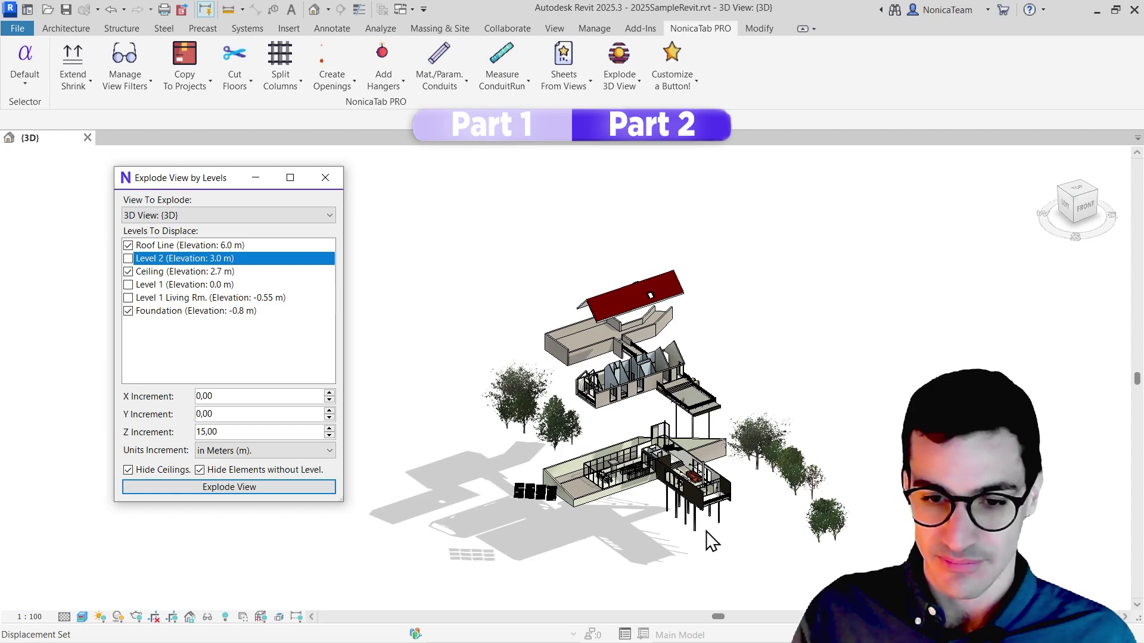
scroll(712, 541, "up", 3)
scroll(537, 447, "up", 1)
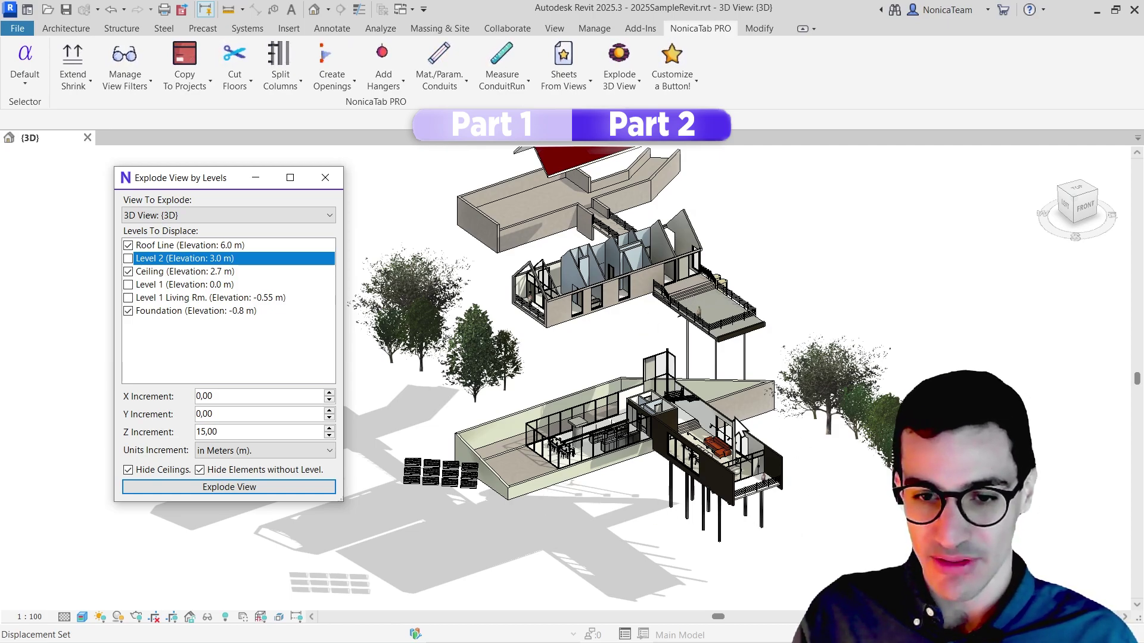
scroll(652, 406, "down", 2)
scroll(630, 188, "up", 3)
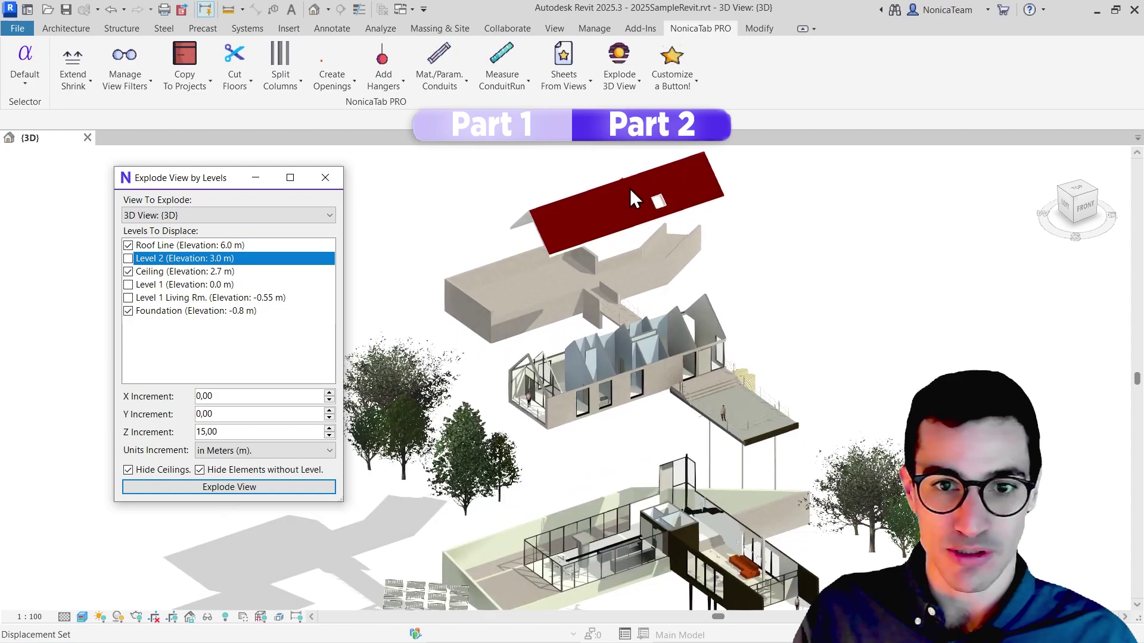
left_click(164, 246)
left_click(230, 487)
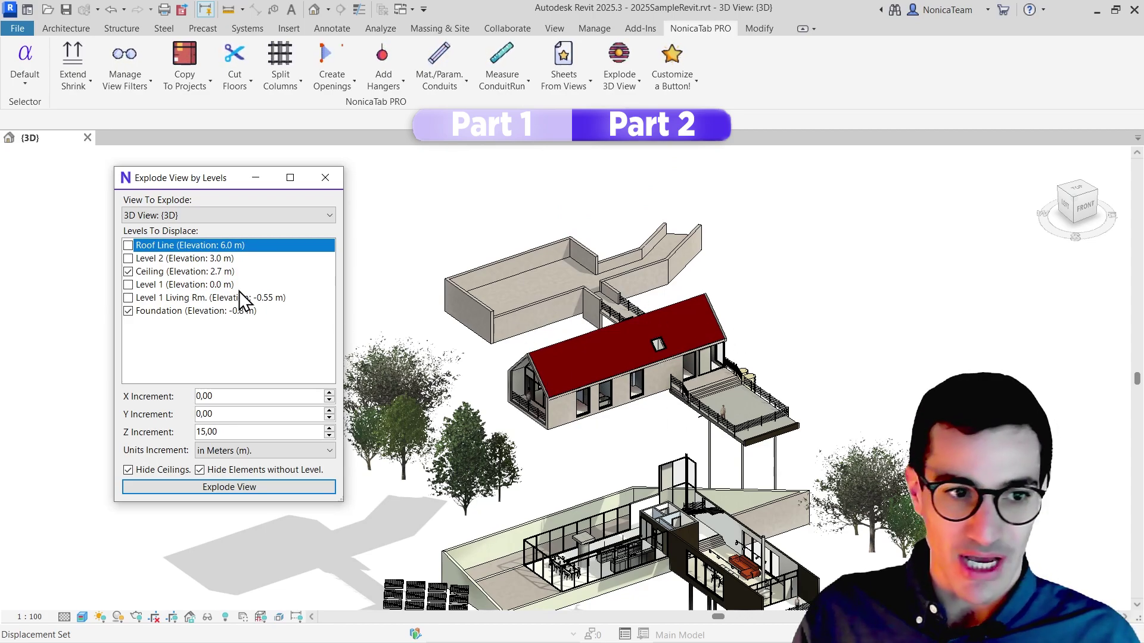
scroll(682, 256, "down", 1)
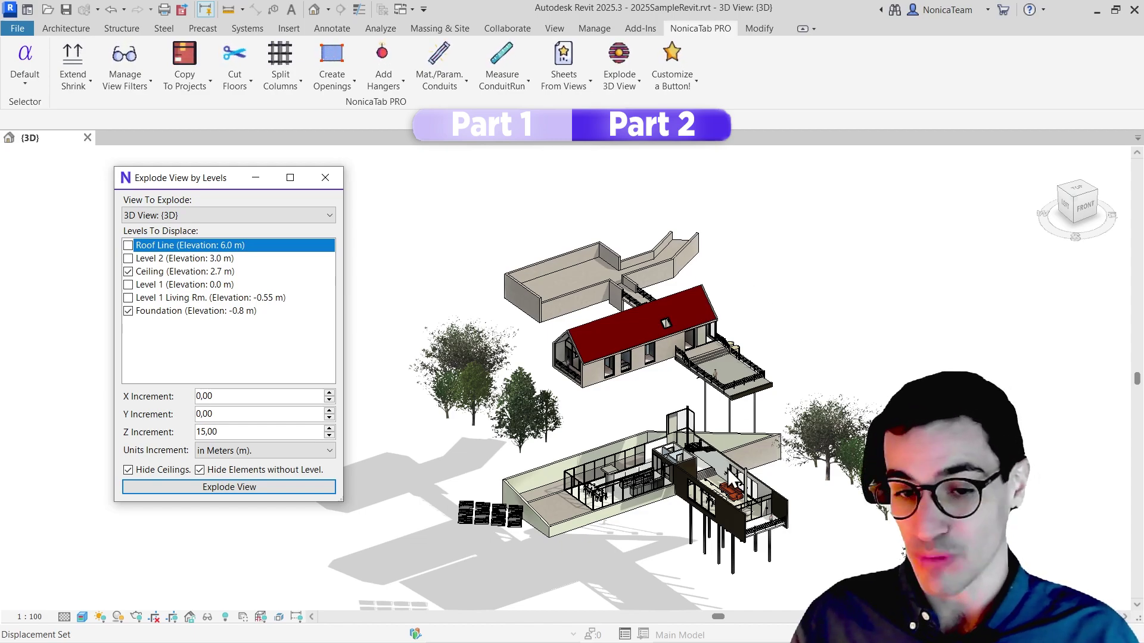
scroll(667, 468, "up", 2)
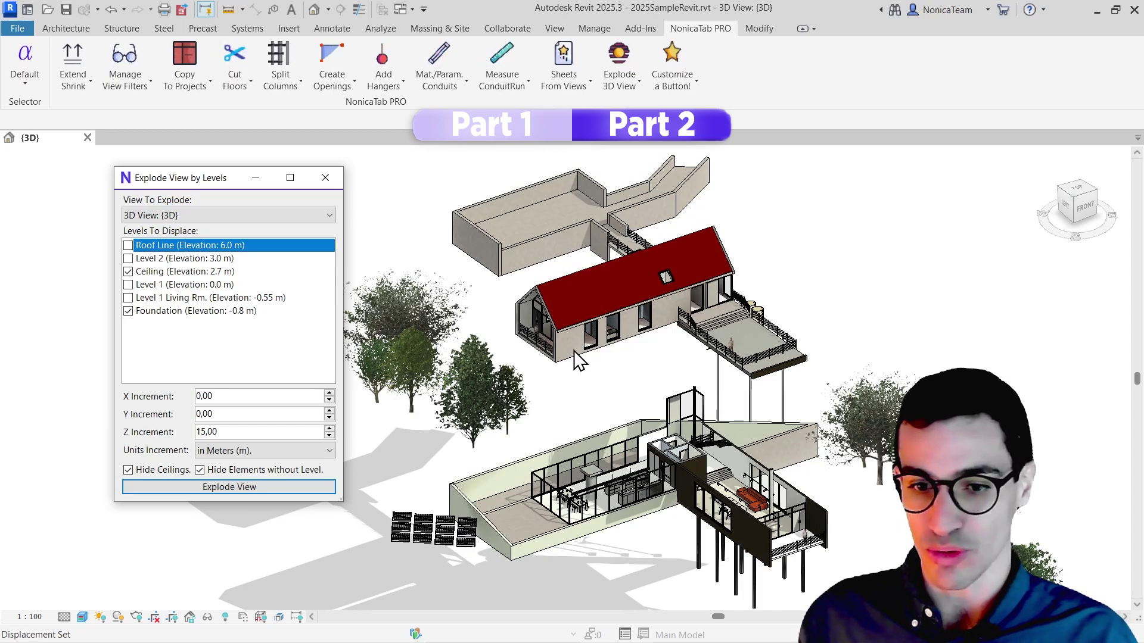
scroll(686, 416, "up", 5)
- Select the red roof slice and lift it higher above the upper floor
middle_click_drag(686, 416, 689, 362)
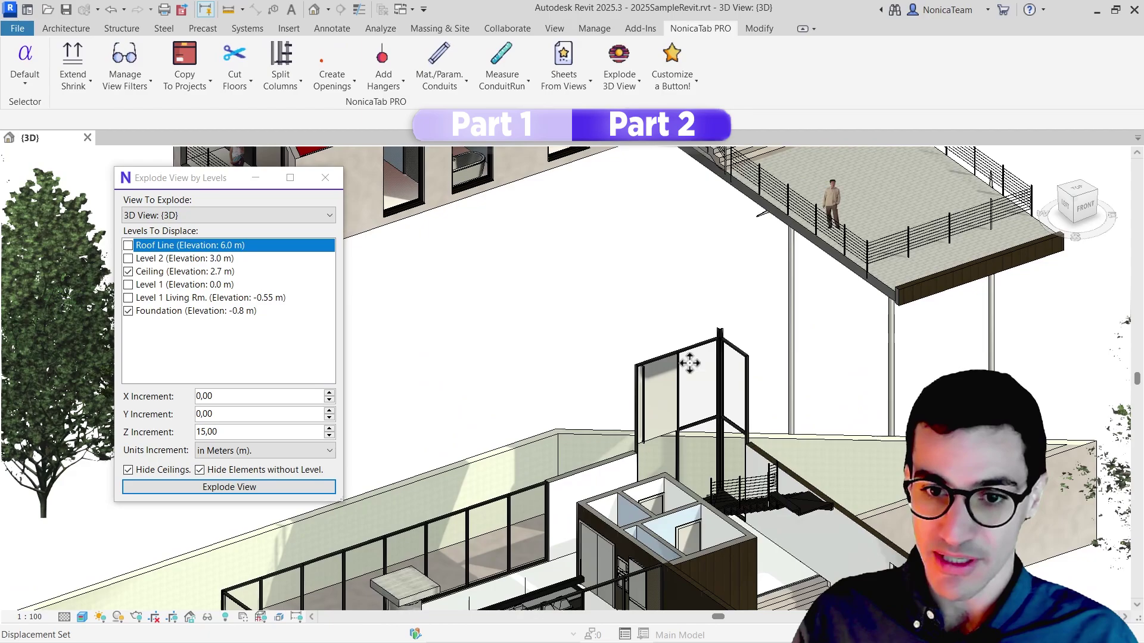
left_click(706, 358)
scroll(711, 359, "down", 4)
scroll(712, 362, "down", 2)
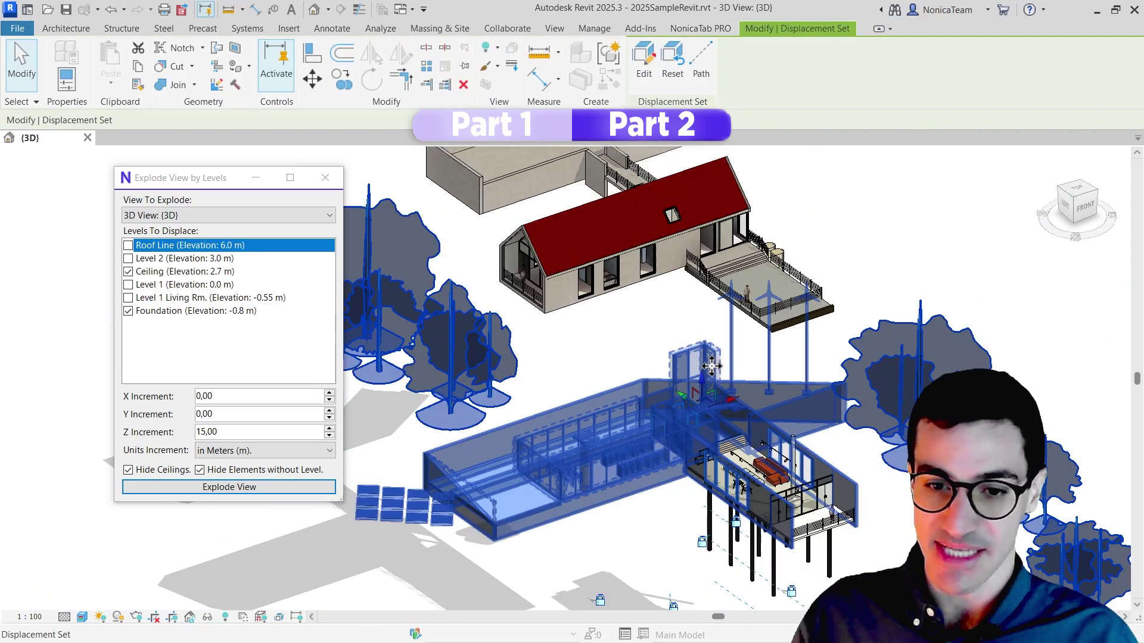
scroll(711, 363, "down", 1)
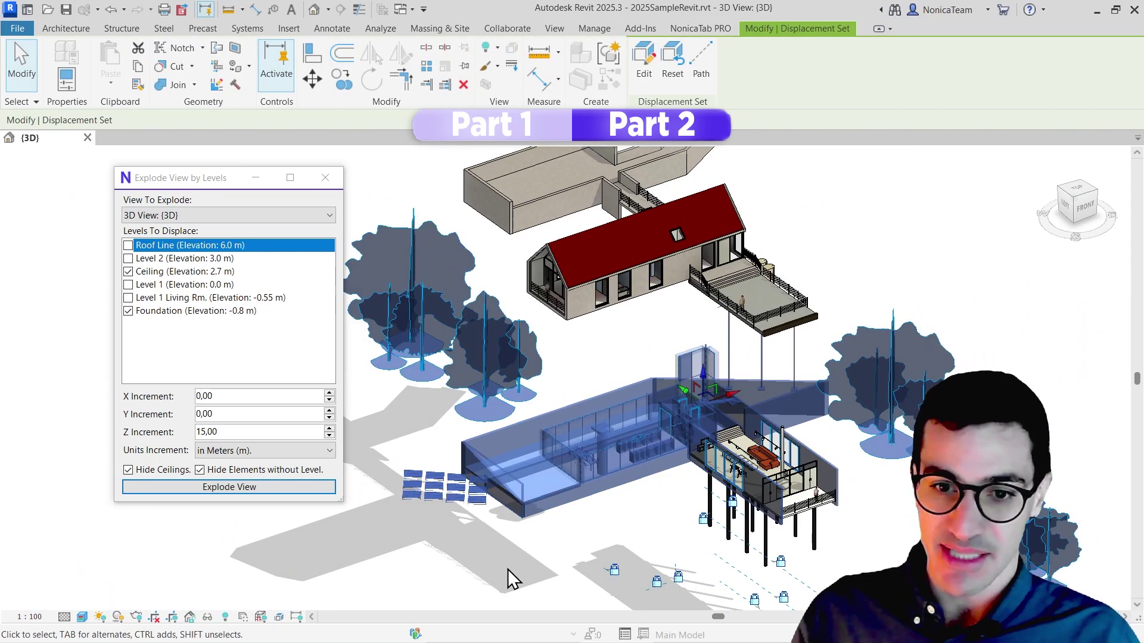
key("Escape")
scroll(683, 423, "down", 3)
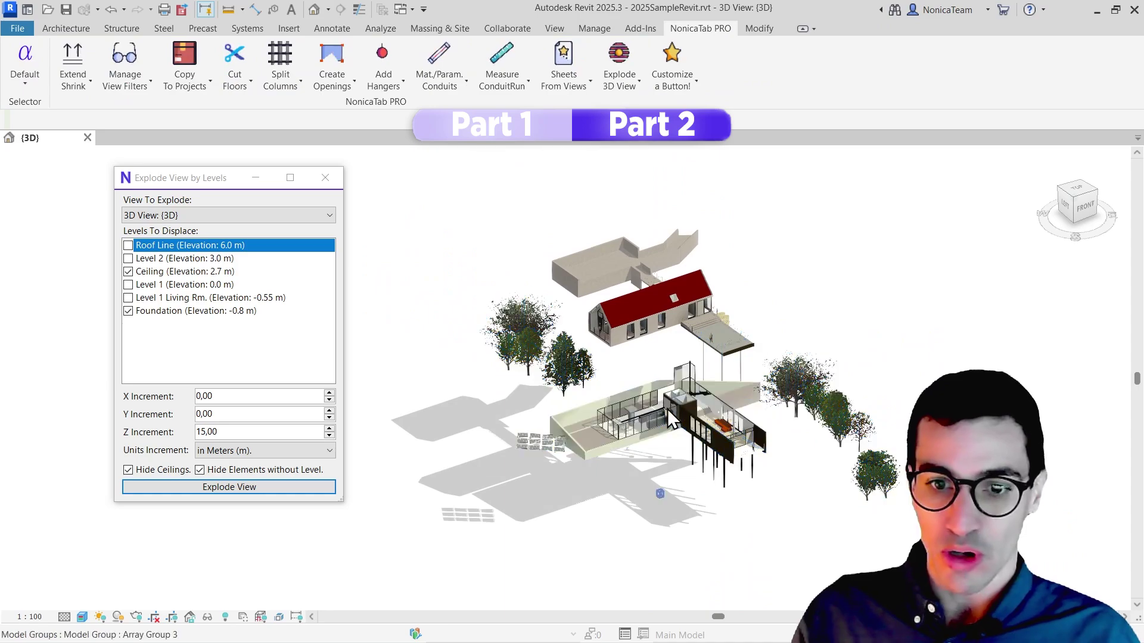
left_click(668, 408)
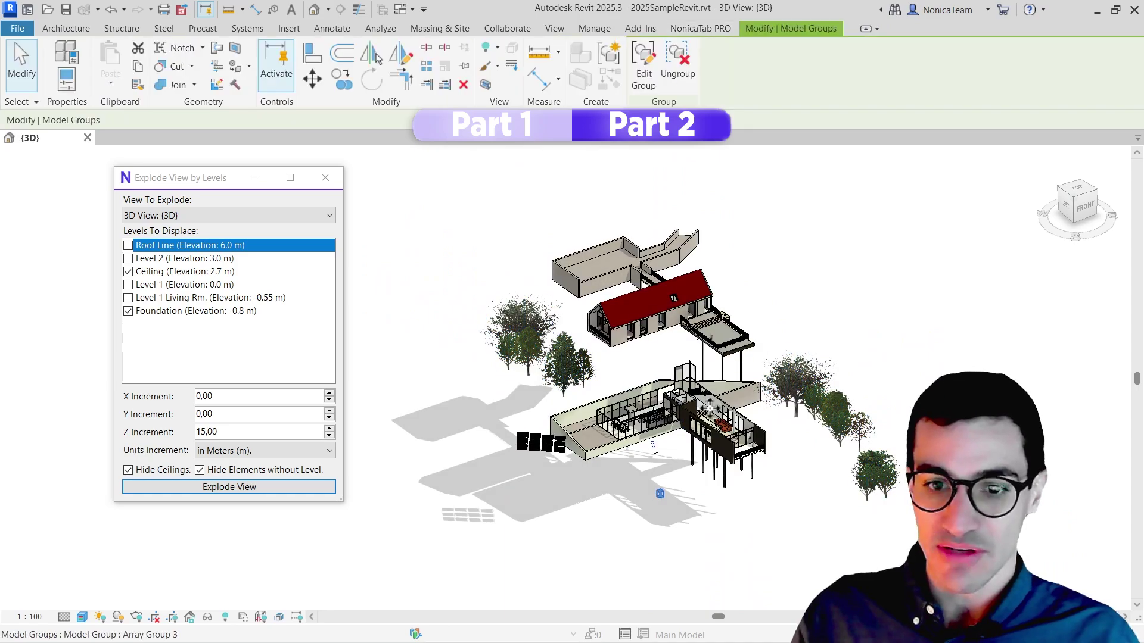
left_click(670, 286)
scroll(661, 283, "up", 2)
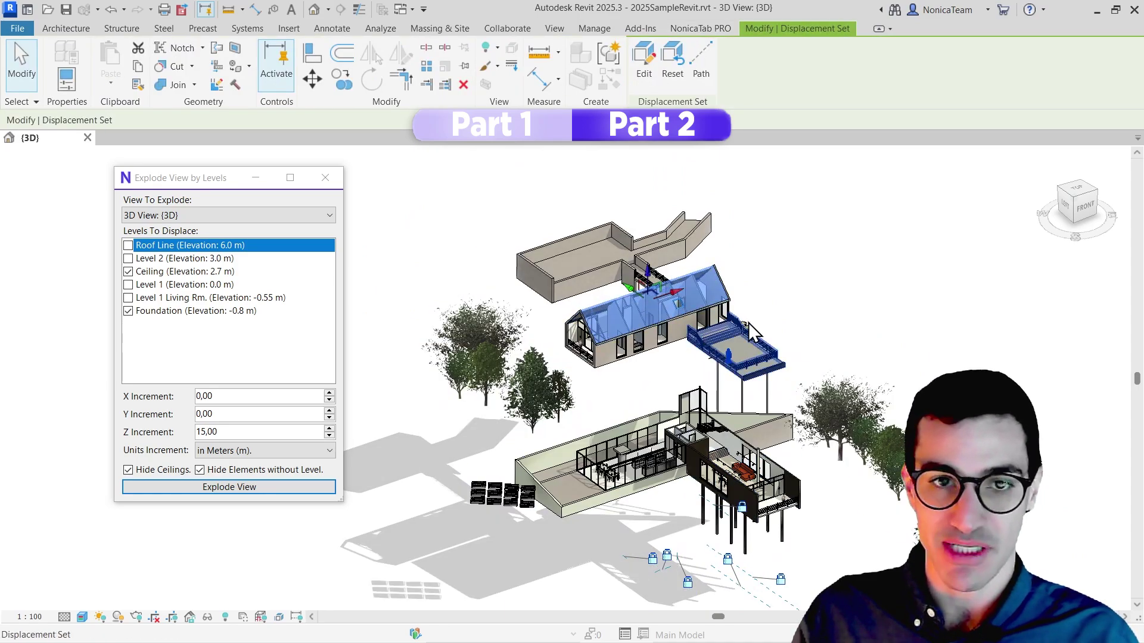
left_click(729, 355)
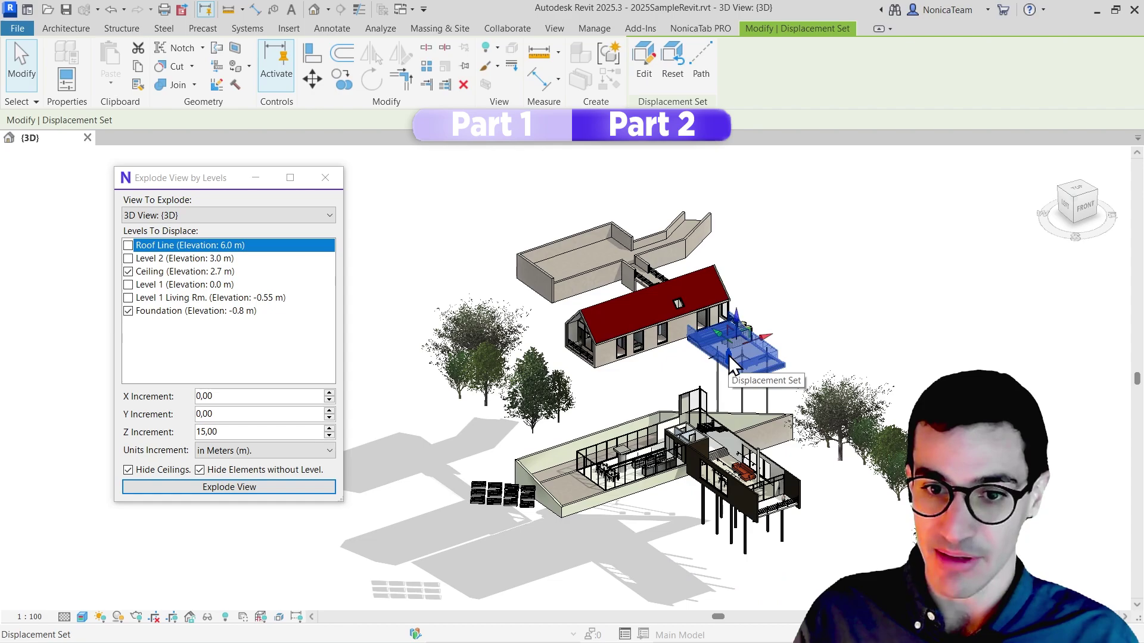
left_click(660, 307)
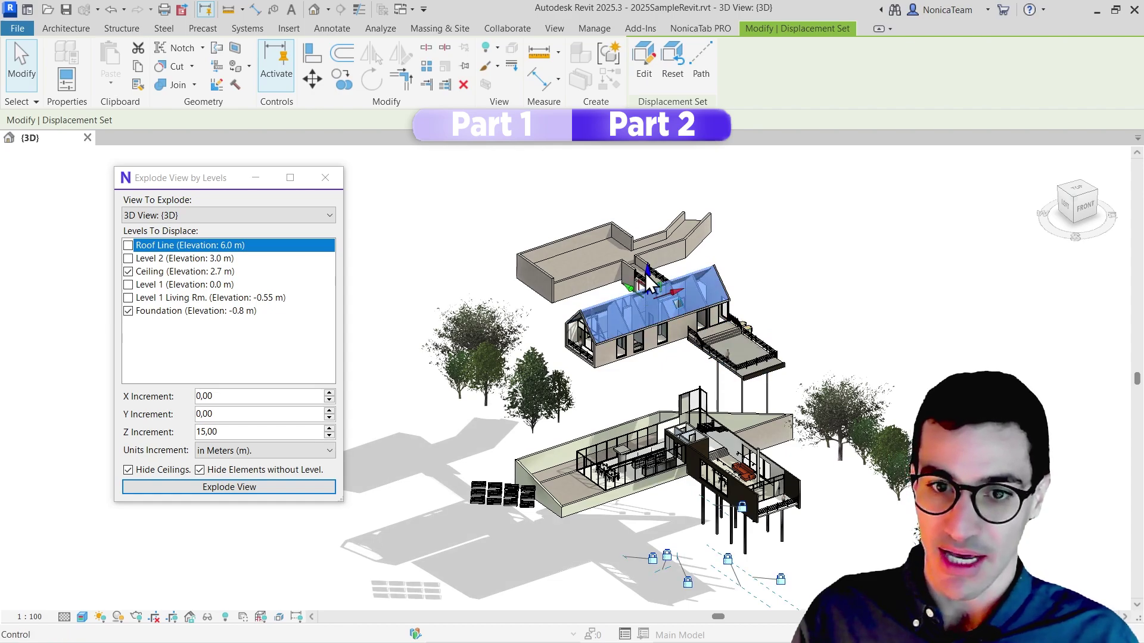
left_click_drag(650, 280, 650, 235)
- Raise the balcony deck upward as a separate piece
left_click(758, 358)
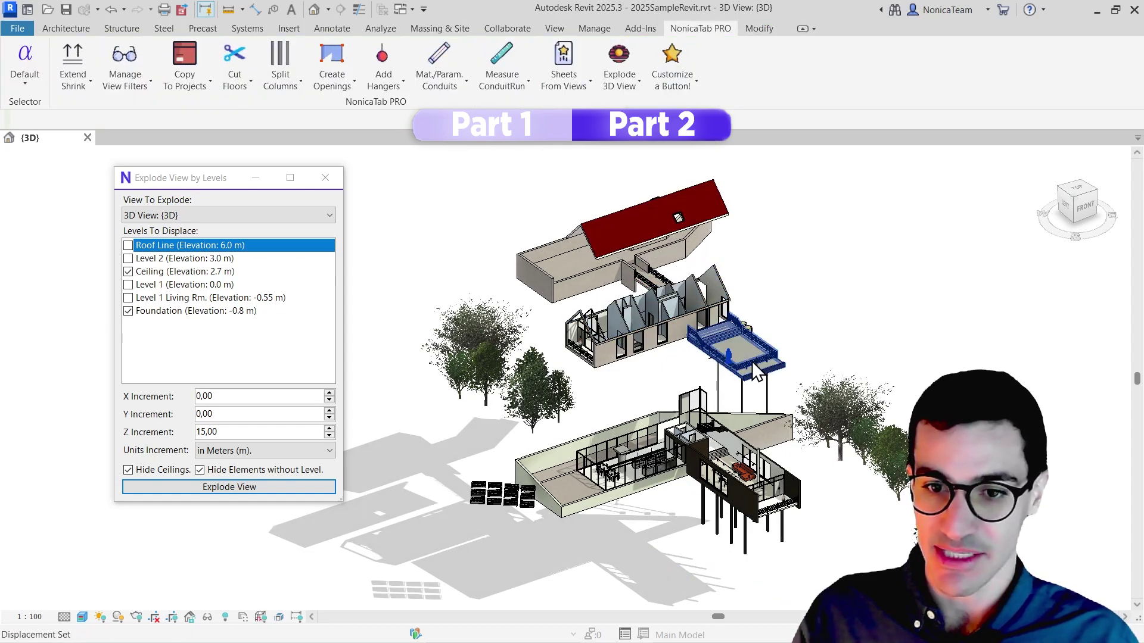
left_click(752, 361)
left_click_drag(733, 359, 733, 326)
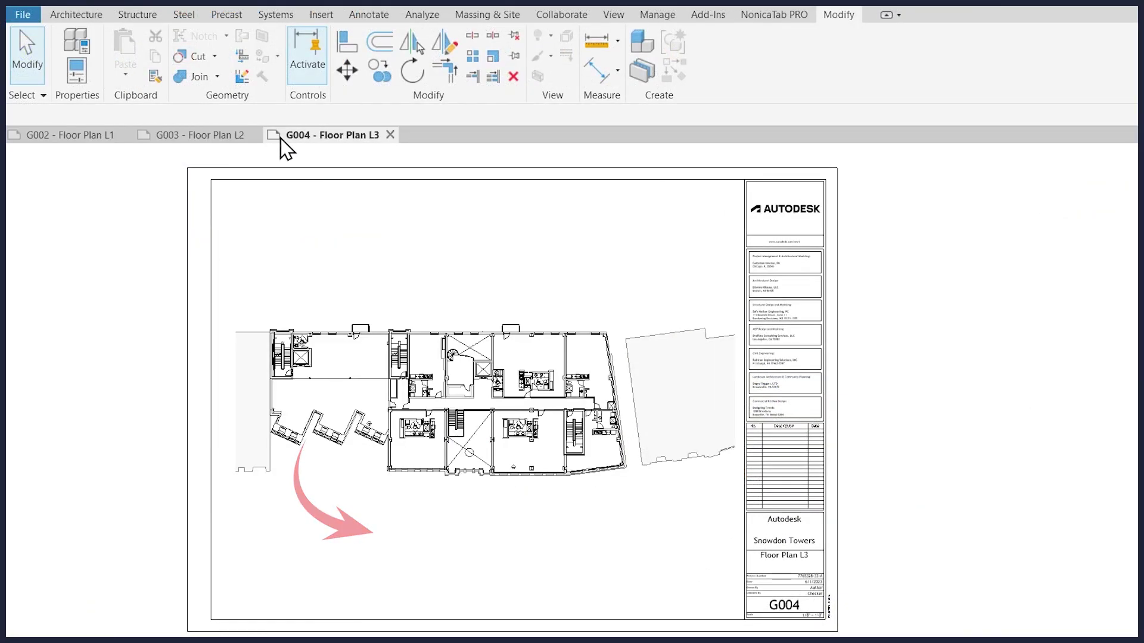
left_click(69, 134)
left_click(199, 134)
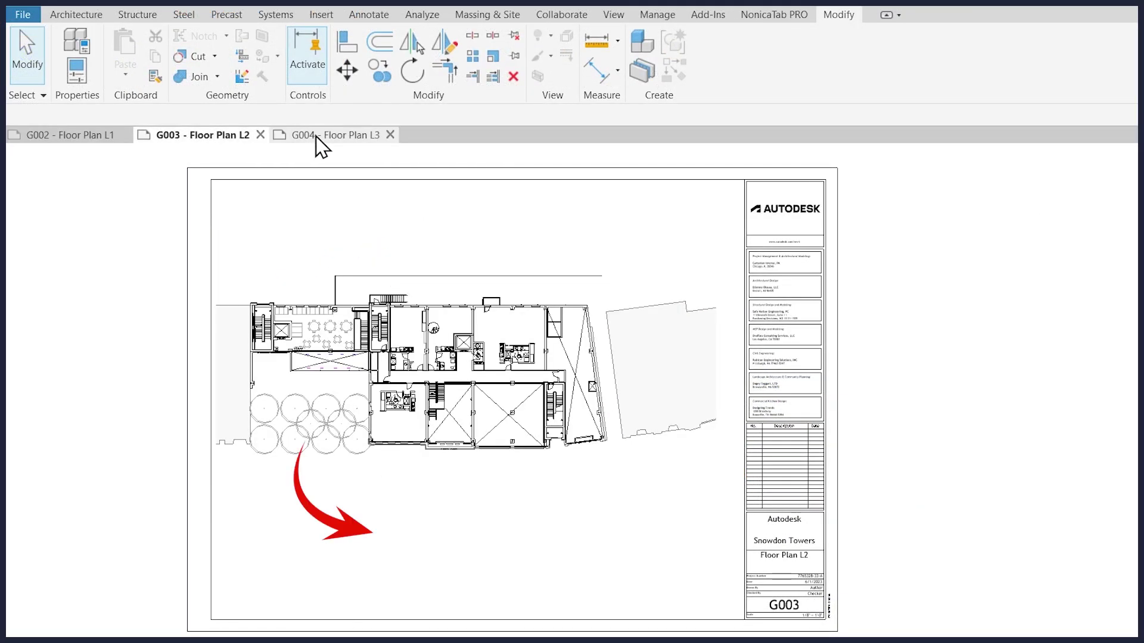
left_click(335, 135)
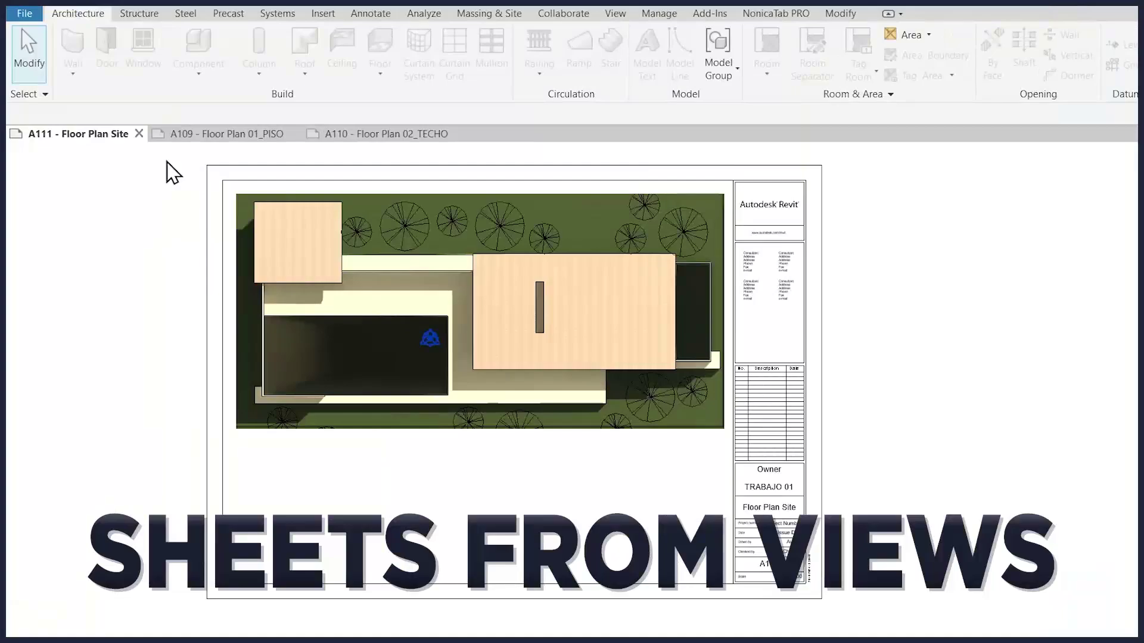
left_click(217, 134)
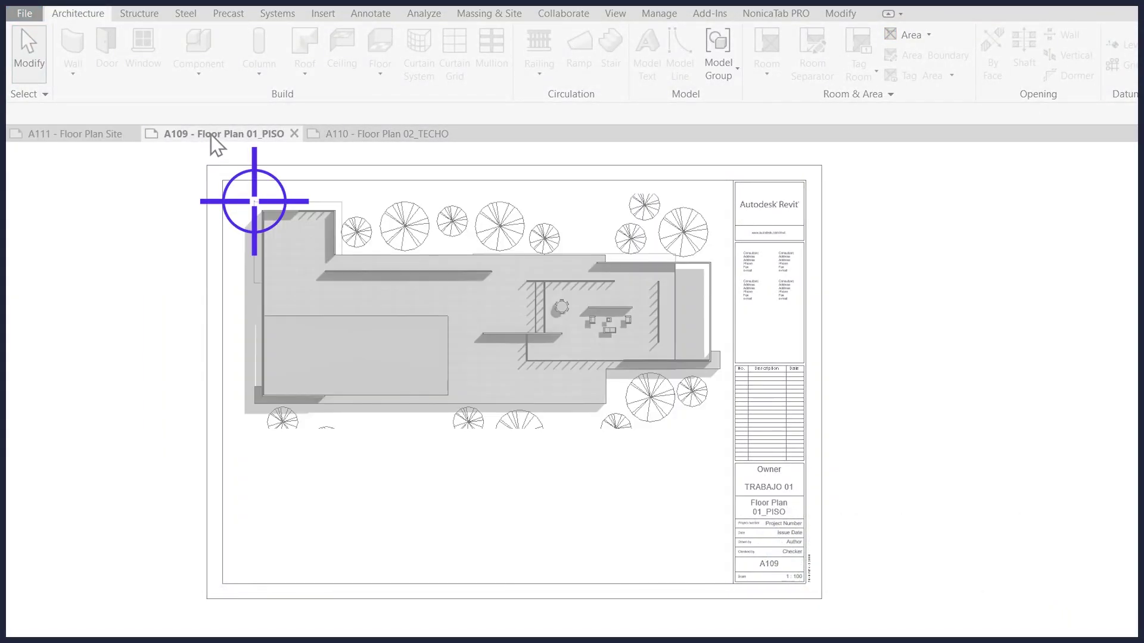
left_click(338, 136)
left_click(255, 134)
left_click(113, 134)
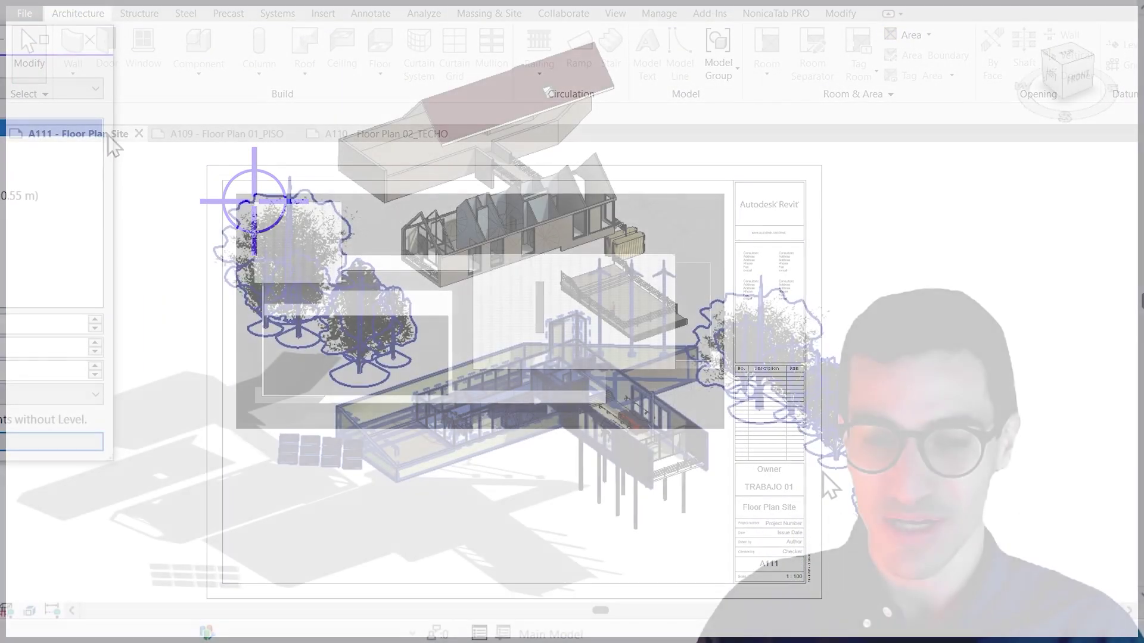